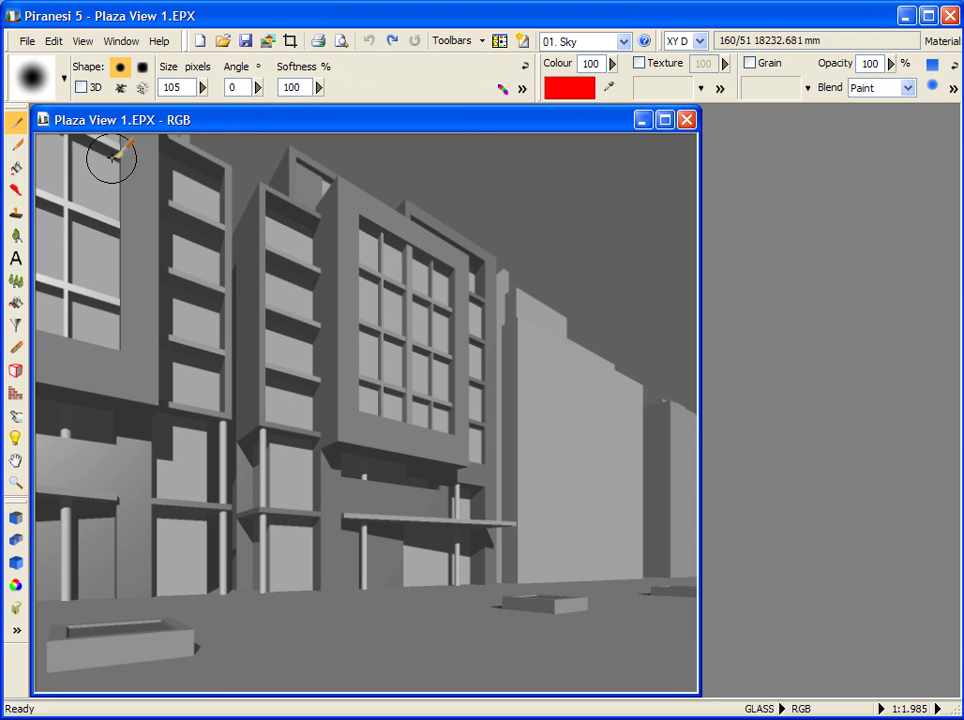
- Fill the grey background sky with the 01. Sky style from the Textures movie library
{"action": "left_click", "coordinate": [65, 80]}
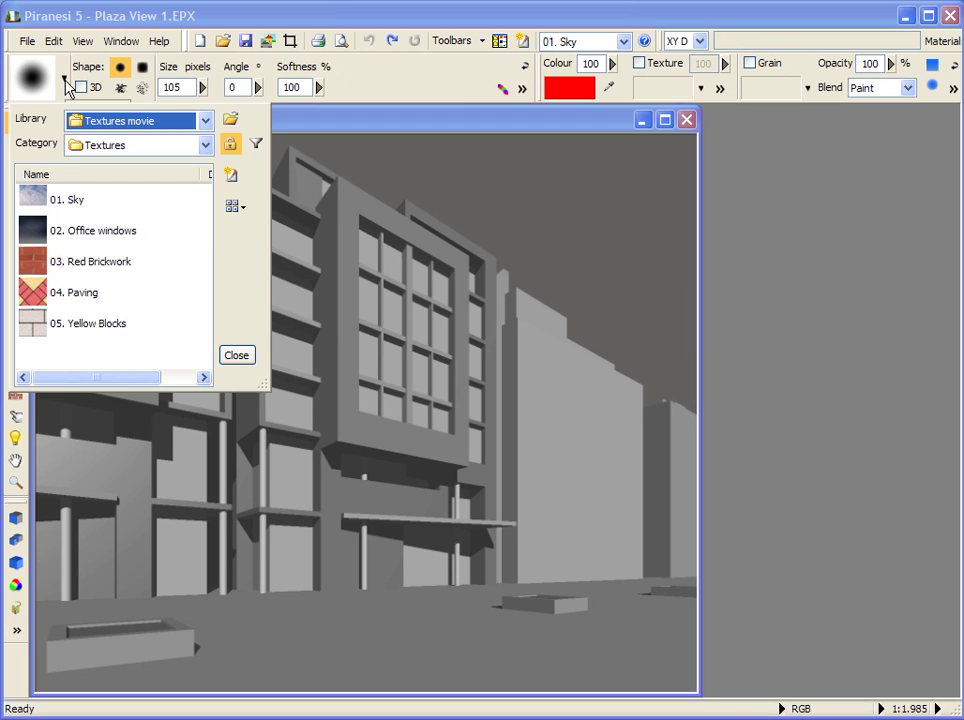
{"action": "left_click", "coordinate": [79, 207]}
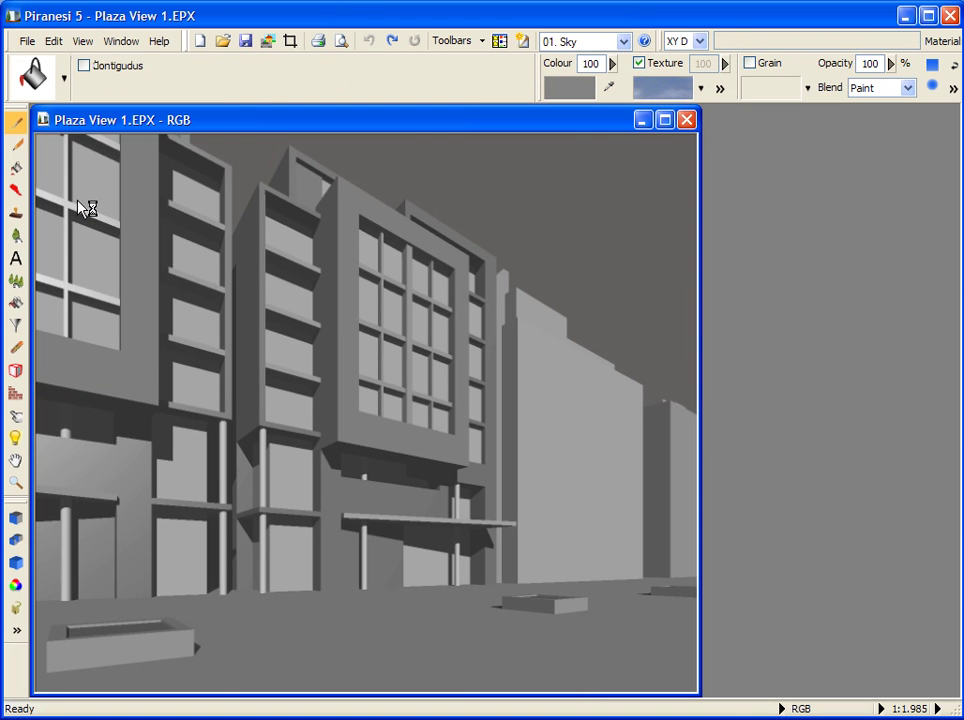
{"action": "left_click", "coordinate": [564, 214]}
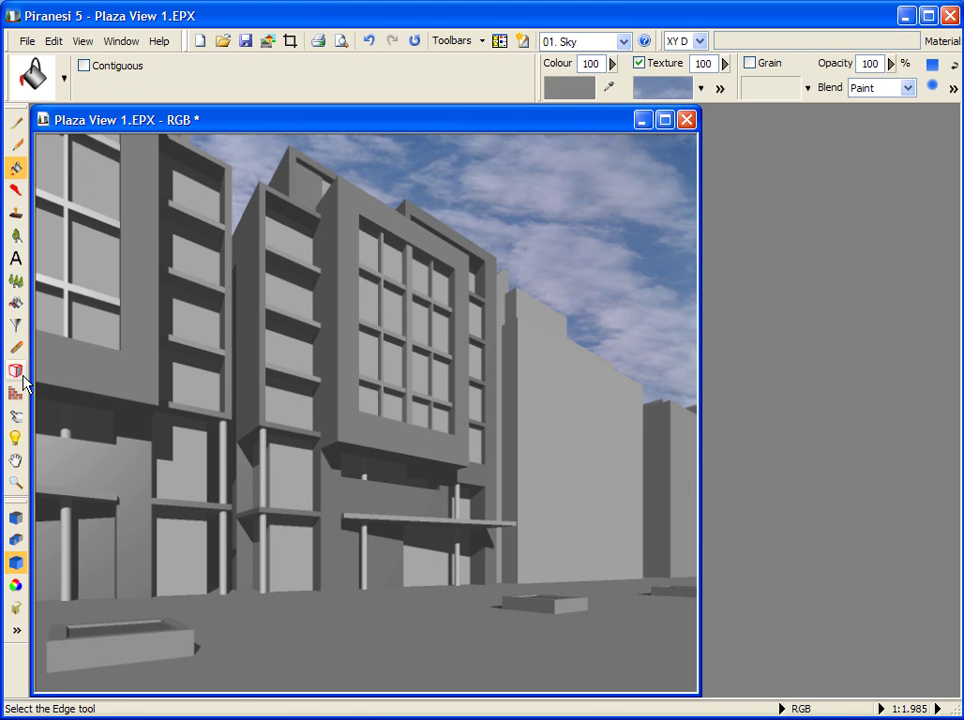
{"action": "left_click", "coordinate": [16, 564]}
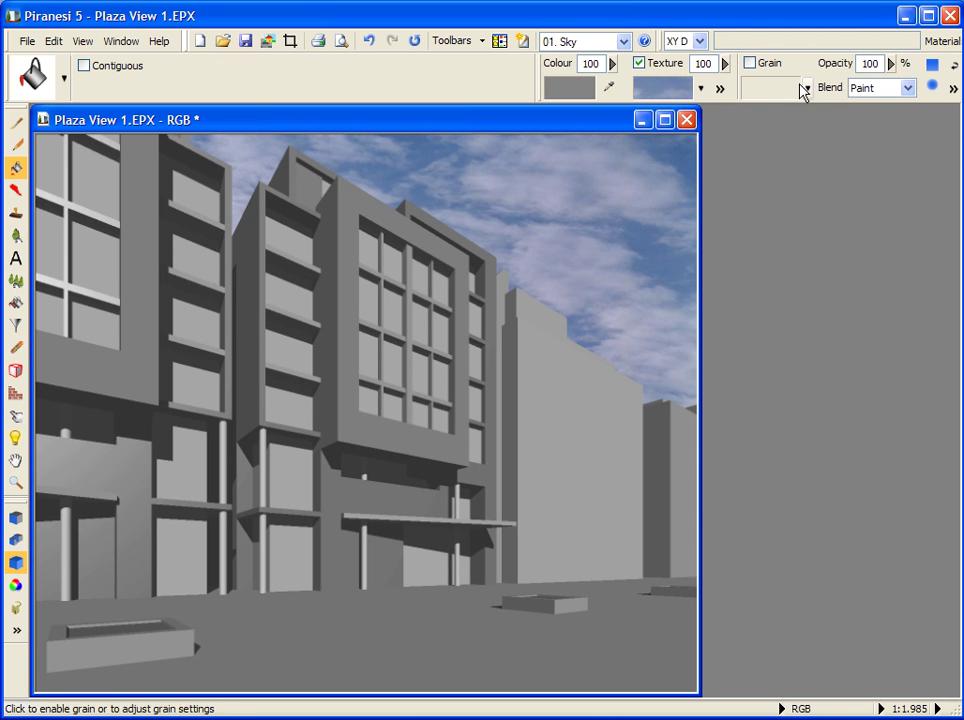
- Open the colour and texture settings and browse the Scenes folder's sky images and the supported image file types, without choosing a file
{"action": "left_click", "coordinate": [660, 91]}
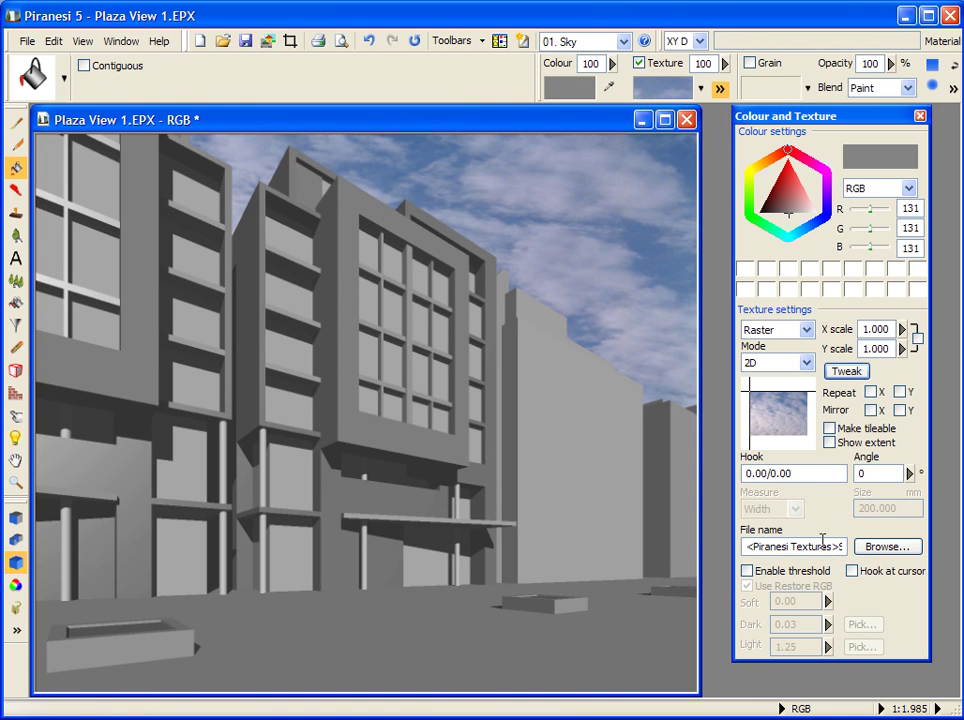
{"action": "left_click", "coordinate": [884, 547]}
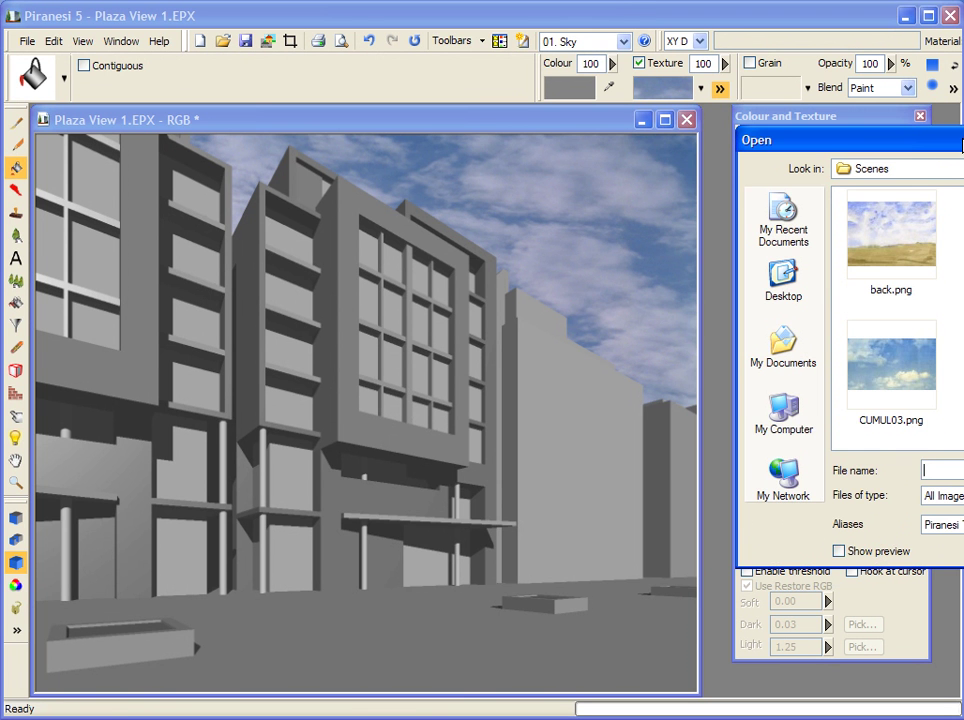
{"action": "left_click_drag", "start_coordinate": [950, 145], "coordinate": [503, 133]}
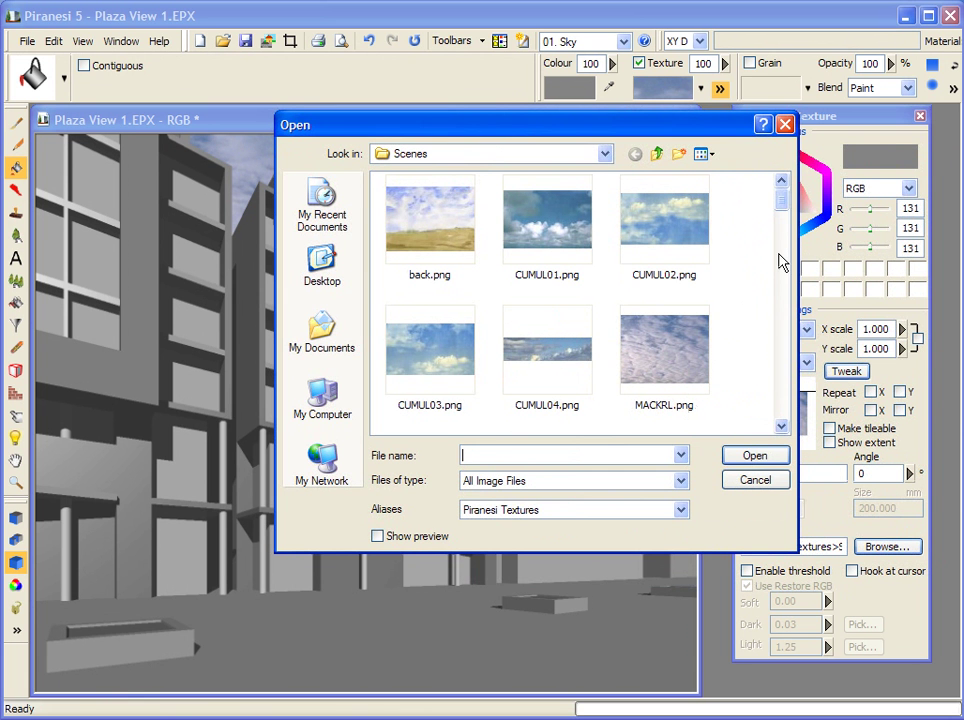
{"action": "left_click", "coordinate": [680, 481]}
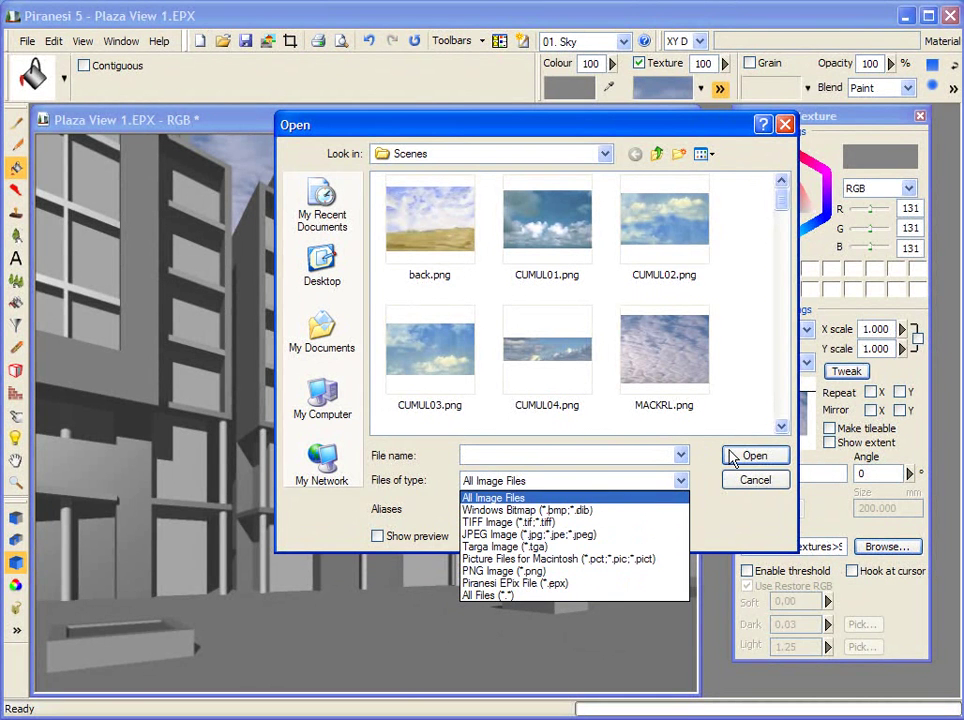
{"action": "left_click", "coordinate": [784, 212]}
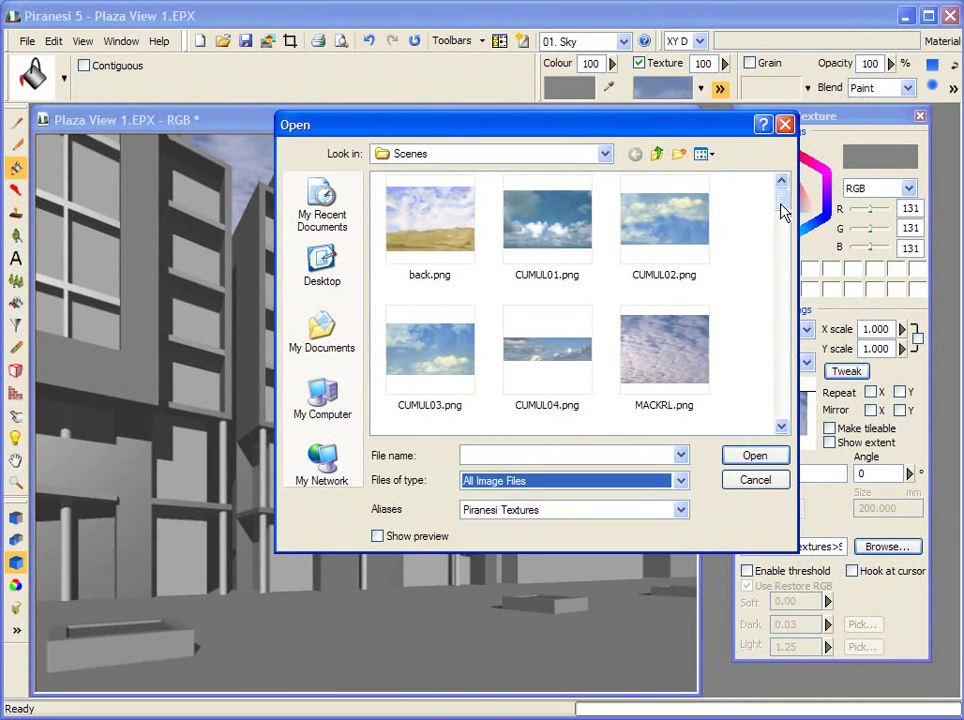
{"action": "left_click_drag", "start_coordinate": [782, 220], "coordinate": [784, 352]}
{"action": "left_click", "coordinate": [753, 481]}
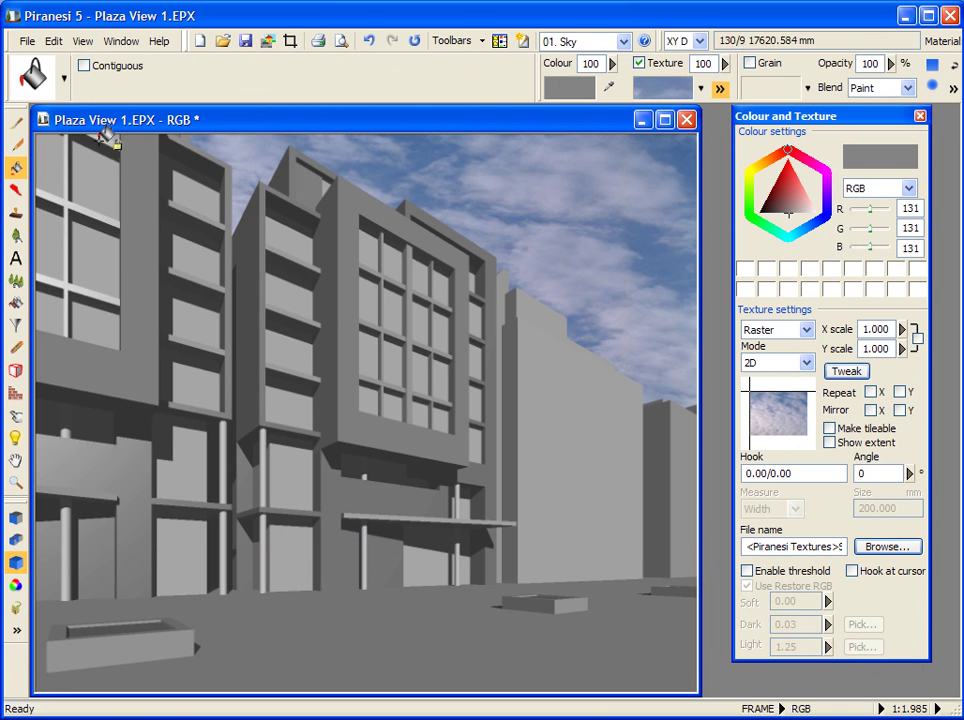
- Load the 02. Office windows style from the Textures movie library
{"action": "left_click", "coordinate": [65, 79]}
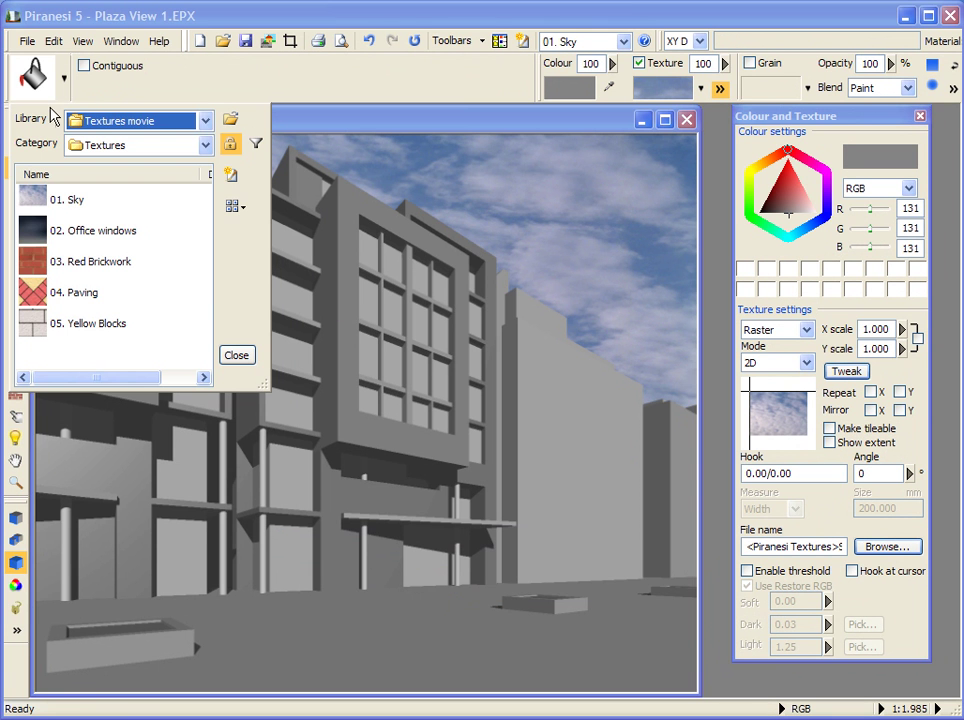
{"action": "left_click", "coordinate": [33, 230]}
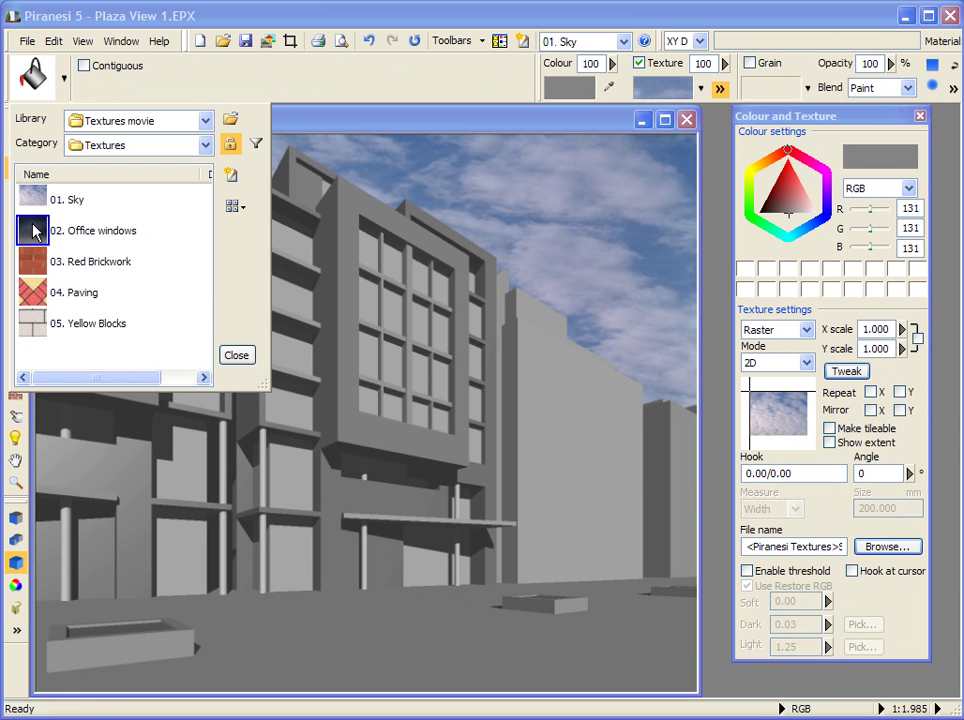
{"action": "double_click", "coordinate": [33, 230]}
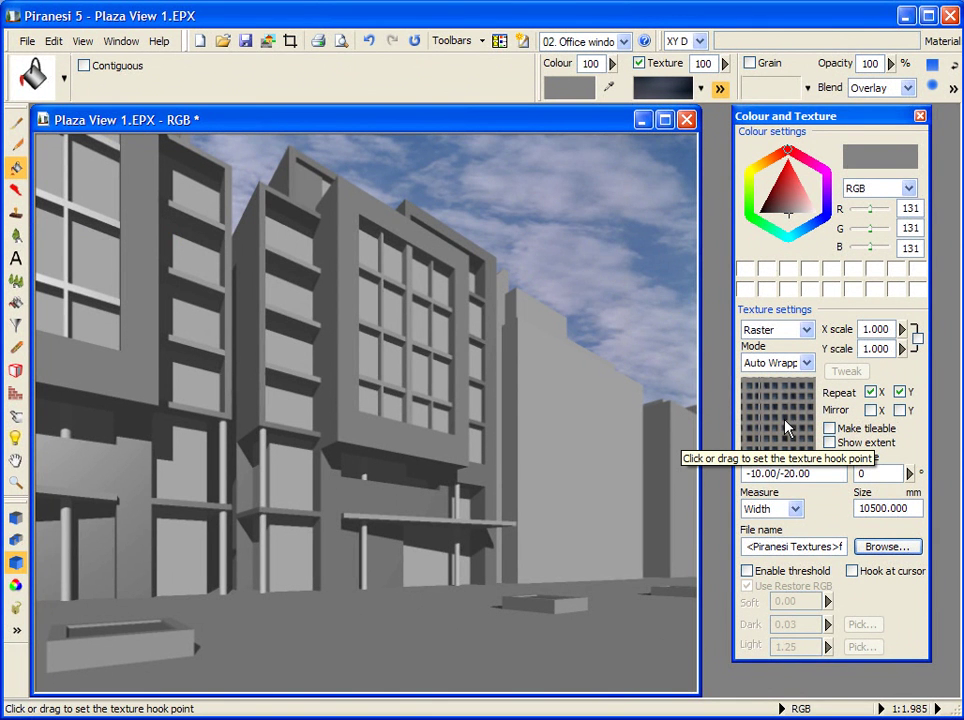
- Switch the office windows texture's X and Y repeat off and back on to compare the tiling preview
{"action": "left_click", "coordinate": [870, 392]}
{"action": "left_click", "coordinate": [899, 393]}
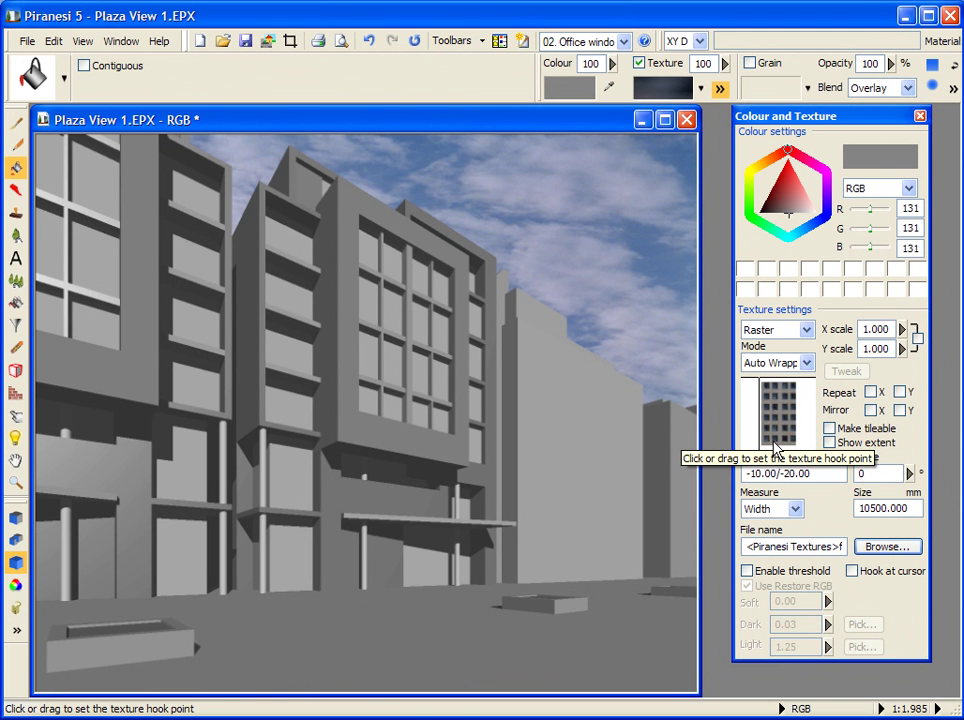
{"action": "left_click", "coordinate": [870, 393]}
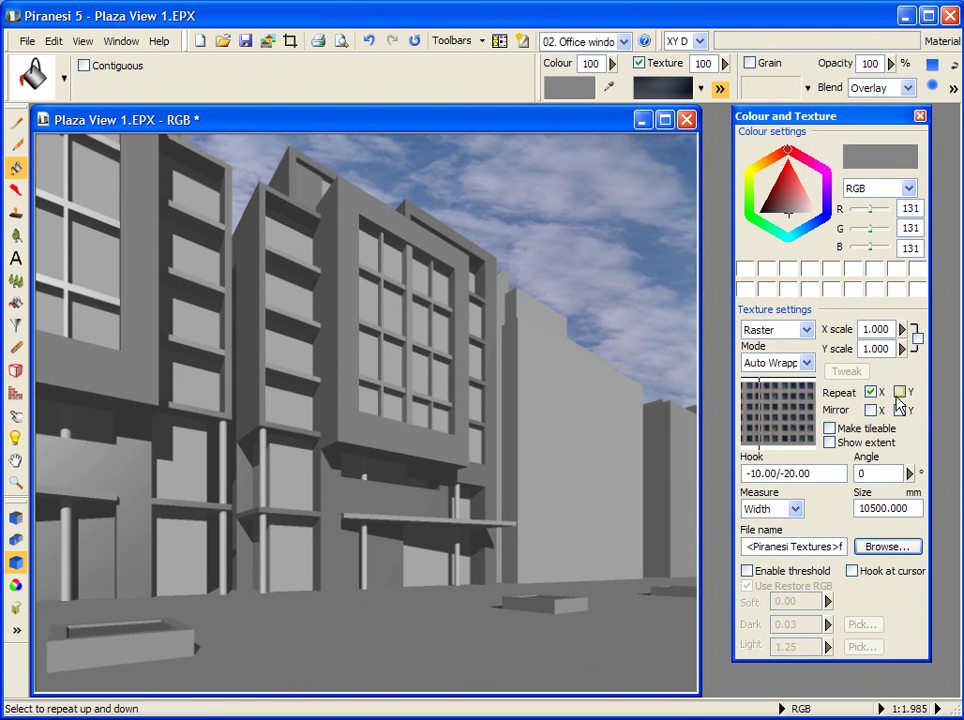
{"action": "left_click", "coordinate": [900, 392]}
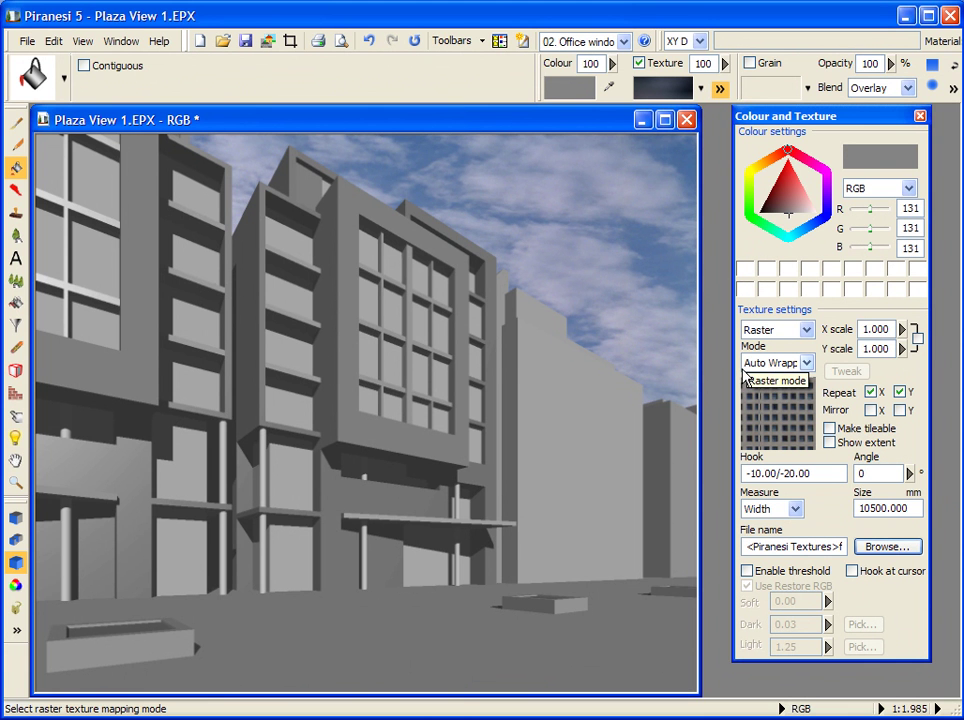
- Fill the distant building's facade with the office windows texture and shift its placement up to align with the facade's upper near corner
{"action": "left_click", "coordinate": [556, 409]}
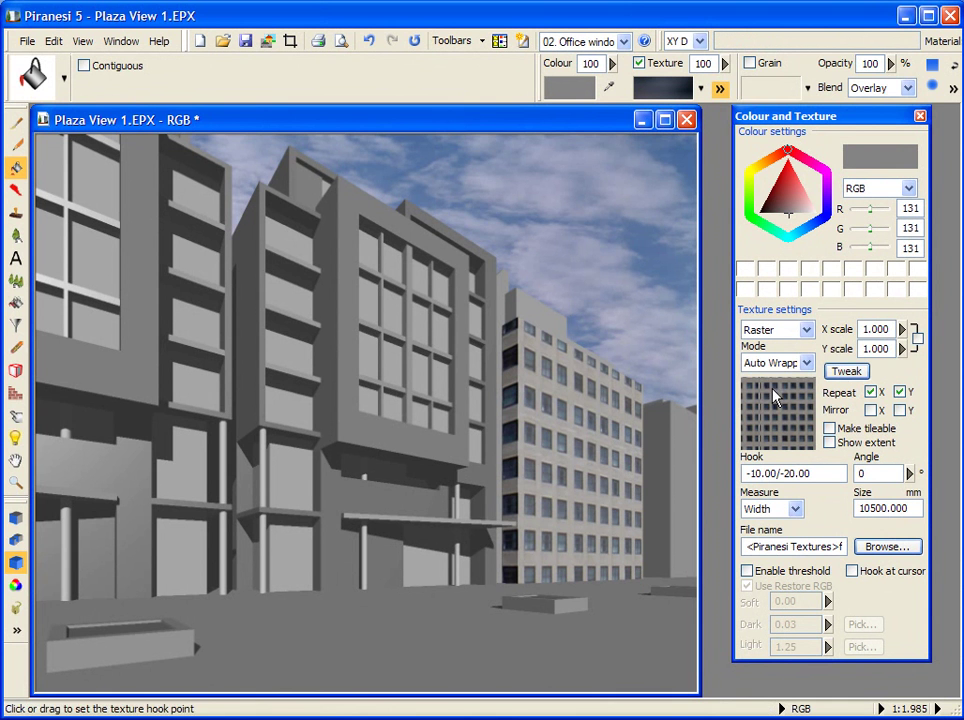
{"action": "left_click", "coordinate": [845, 372]}
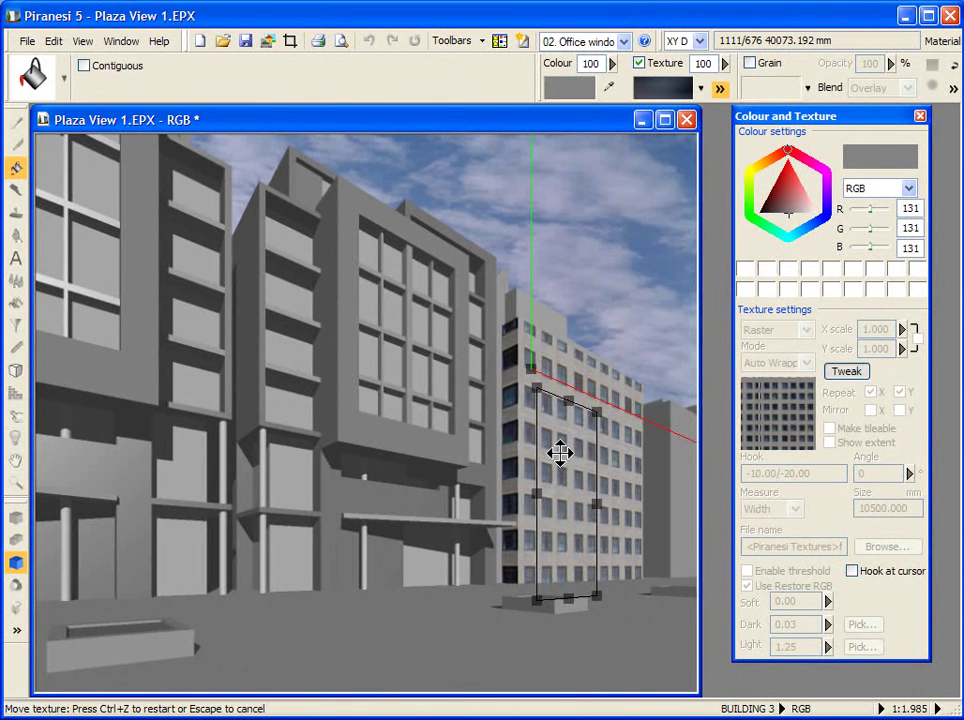
{"action": "left_click_drag", "start_coordinate": [560, 453], "coordinate": [540, 391]}
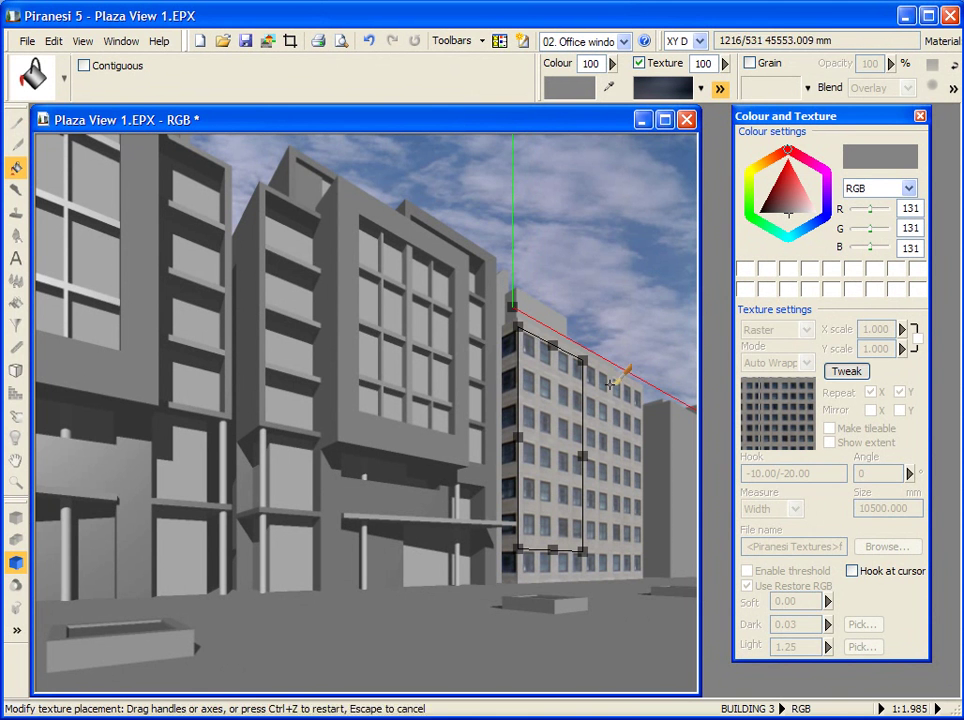
{"action": "left_click", "coordinate": [836, 374]}
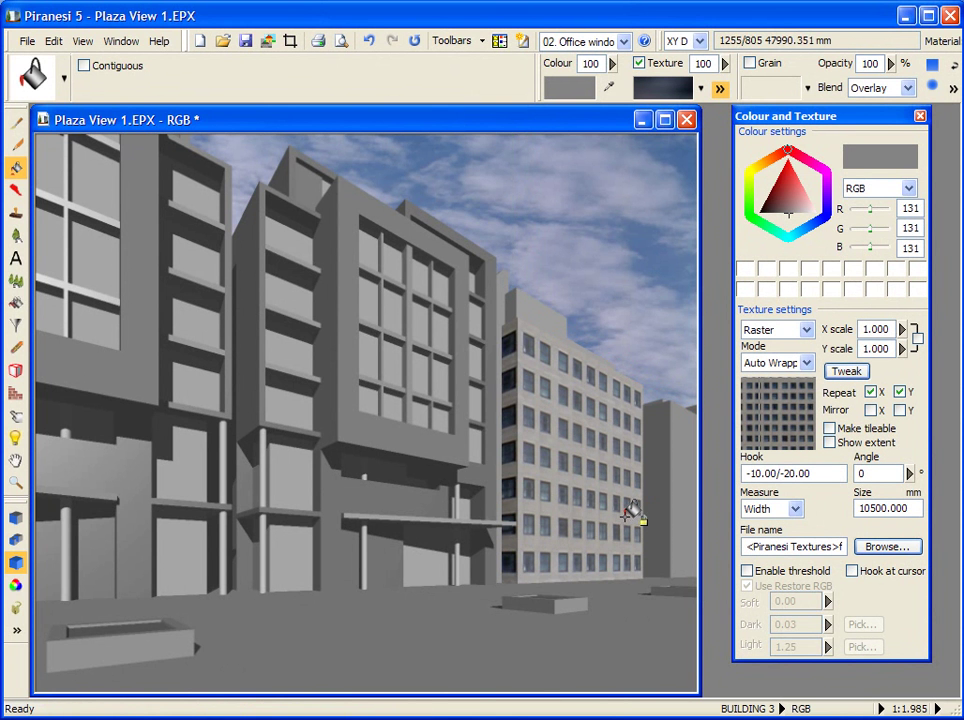
- Fill the projecting frames around the large windows with the 03. Red Brickwork style
{"action": "left_click", "coordinate": [69, 96]}
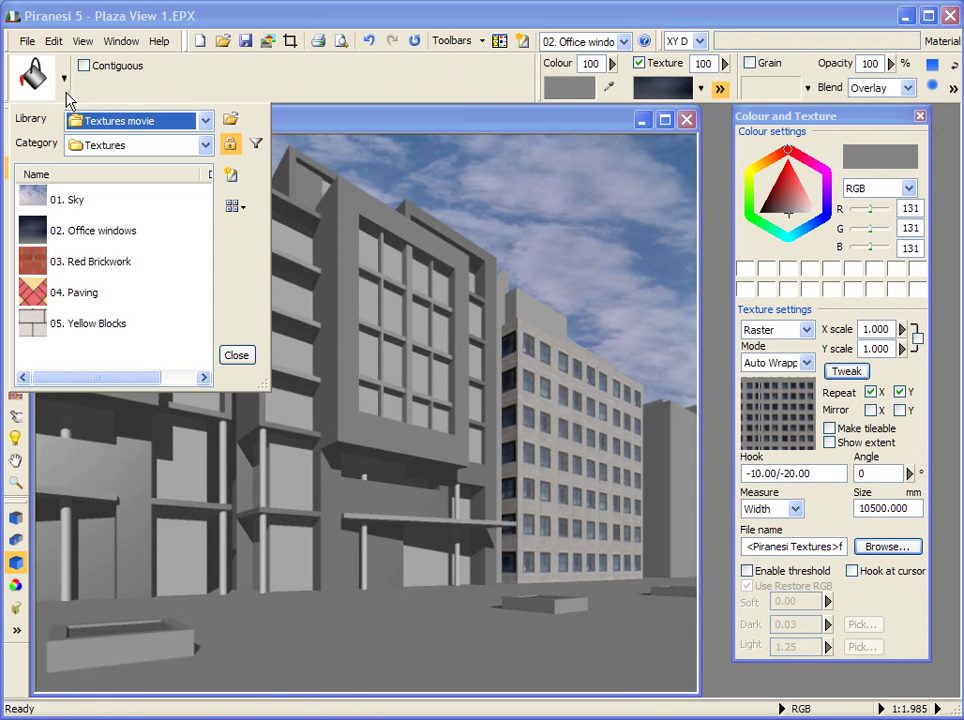
{"action": "double_click", "coordinate": [33, 261]}
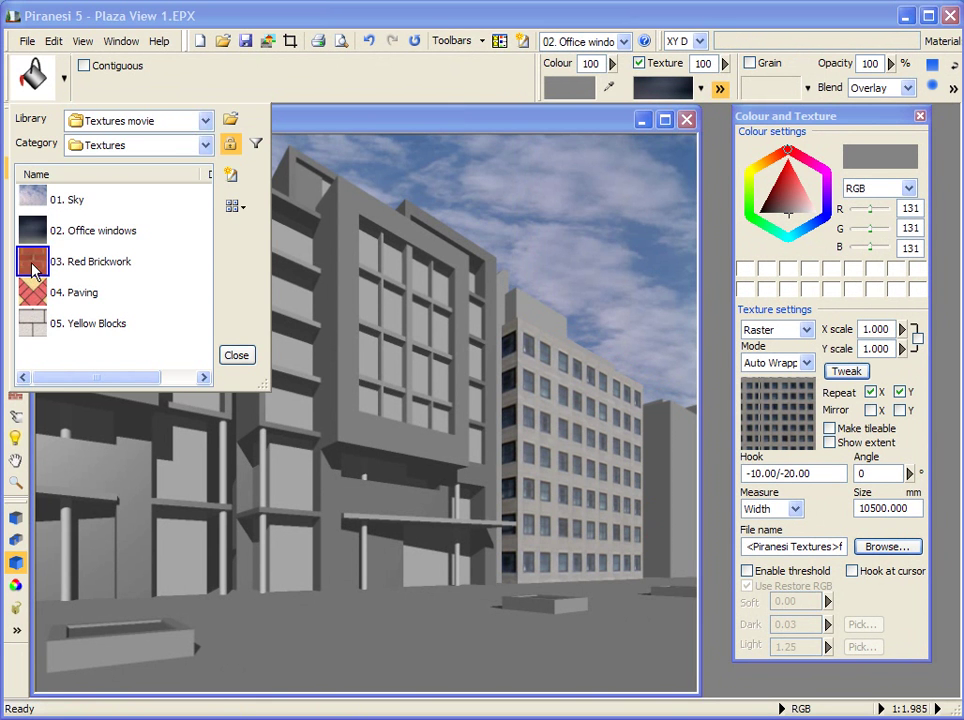
{"action": "left_click", "coordinate": [350, 326]}
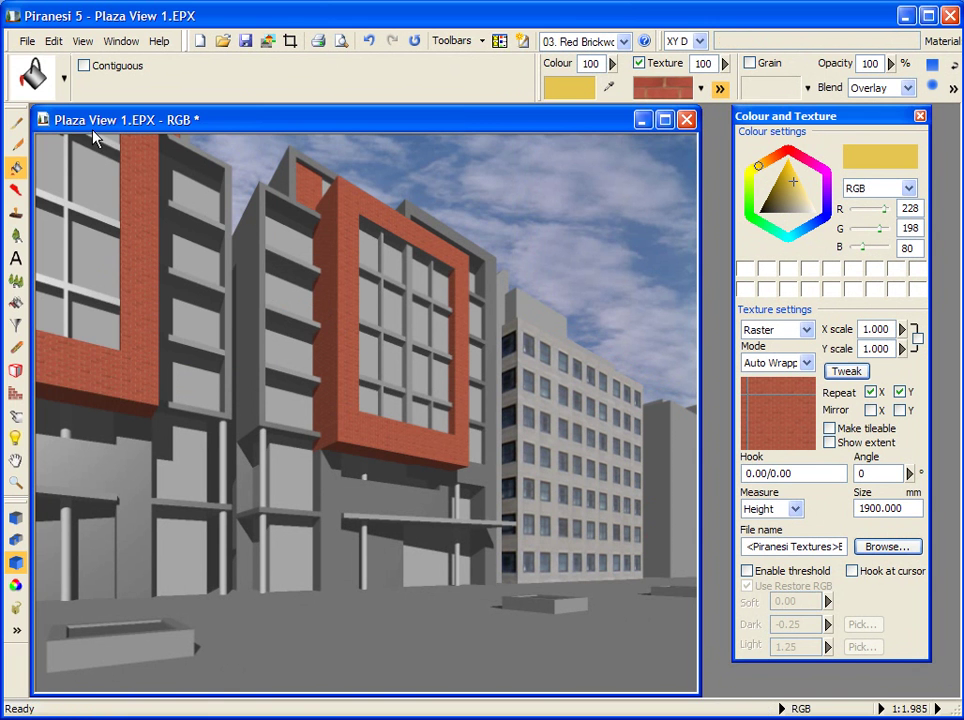
- Fill the plaza ground with the 04. Paving style
{"action": "left_click", "coordinate": [47, 70]}
{"action": "left_click", "coordinate": [38, 291]}
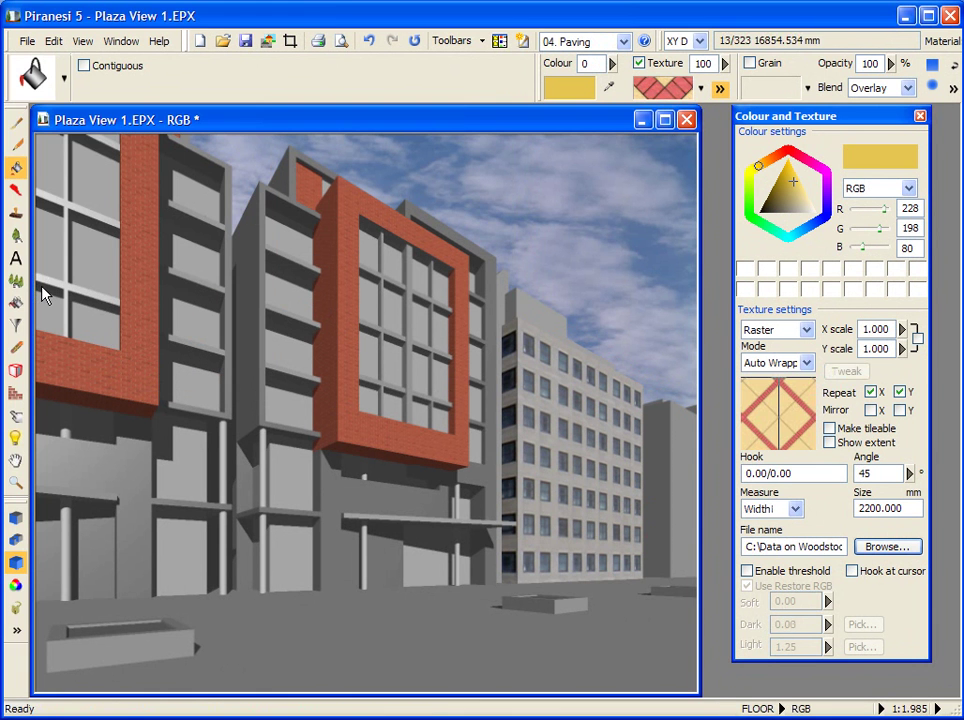
{"action": "left_click", "coordinate": [178, 668]}
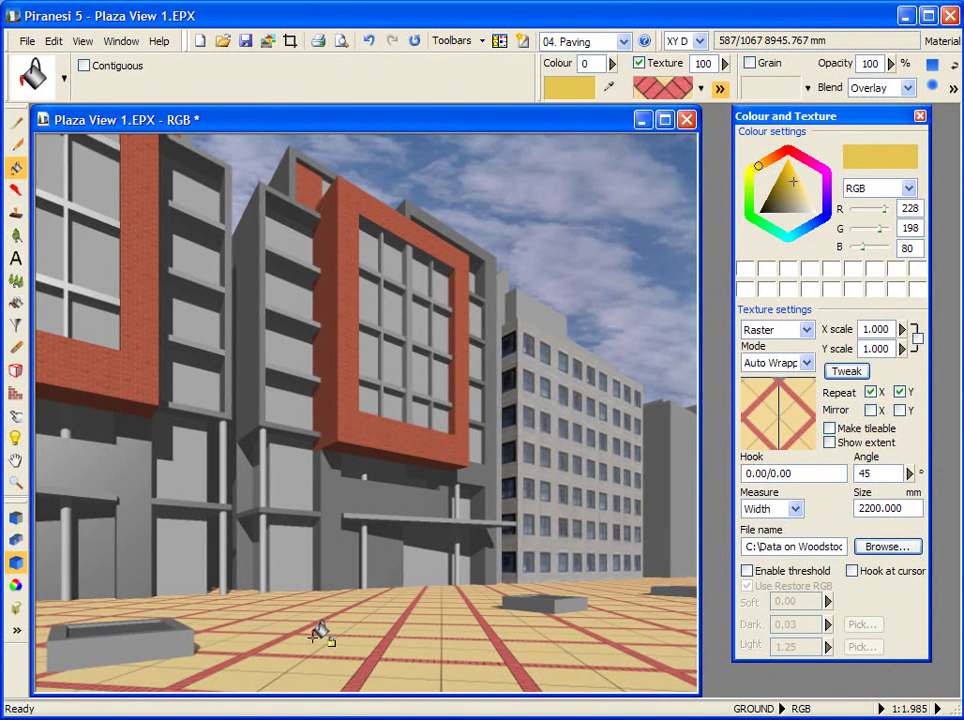
- Rotate the paving texture on the ground to an angle of -1°
{"action": "left_click", "coordinate": [846, 371]}
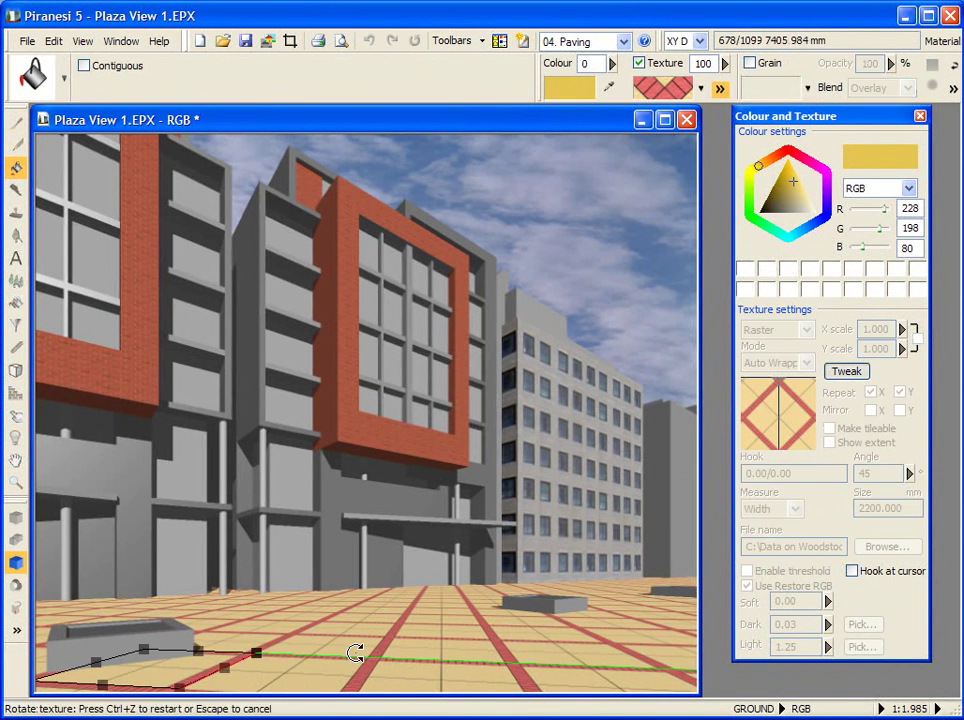
{"action": "left_click_drag", "start_coordinate": [342, 655], "coordinate": [341, 641]}
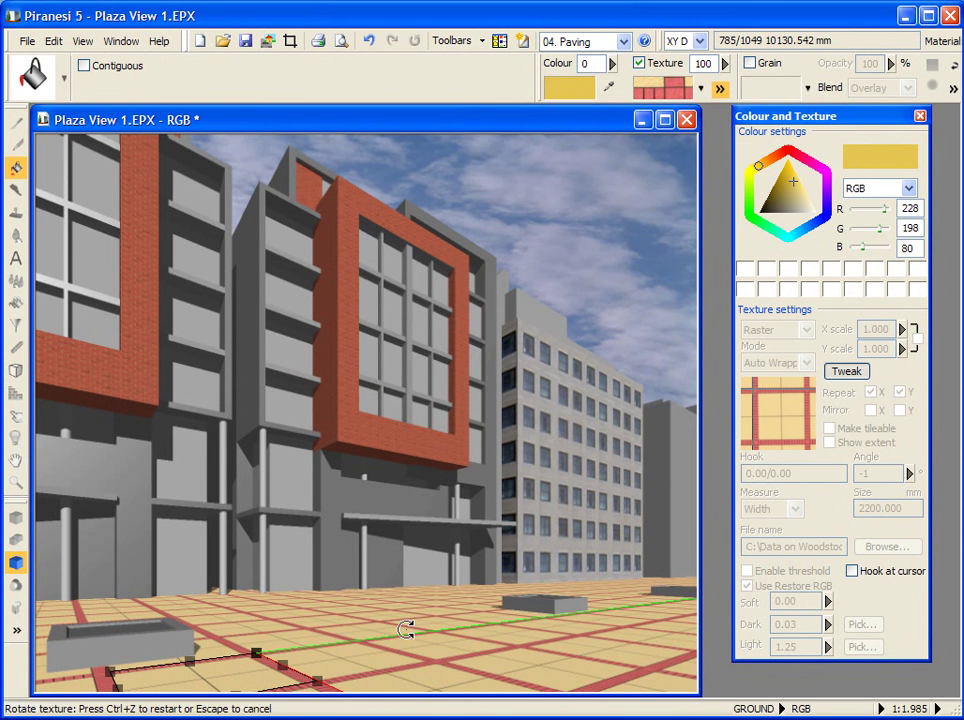
{"action": "left_click", "coordinate": [846, 372]}
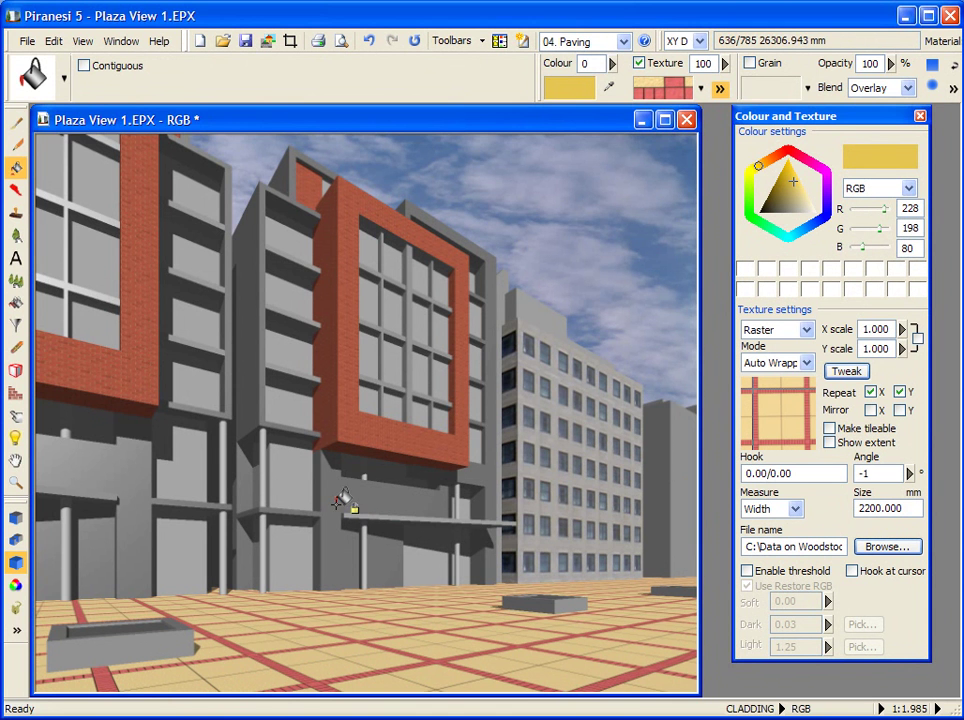
- Fill the main buildings' remaining grey cladding walls with the 05. Yellow Blocks style
{"action": "left_click", "coordinate": [63, 77]}
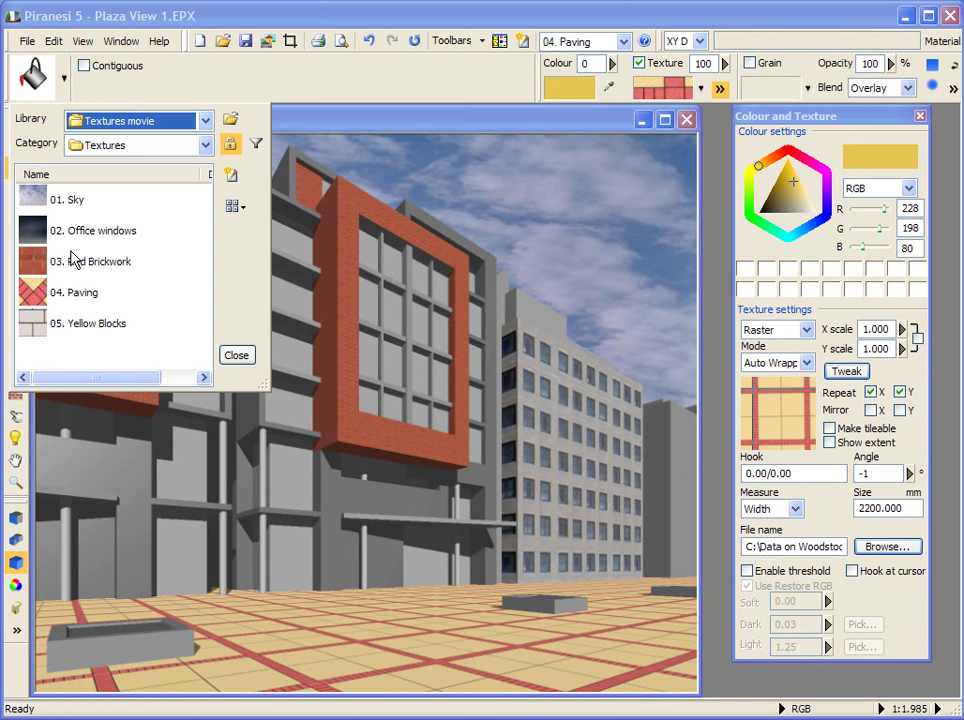
{"action": "left_click", "coordinate": [42, 327]}
{"action": "left_click", "coordinate": [40, 328]}
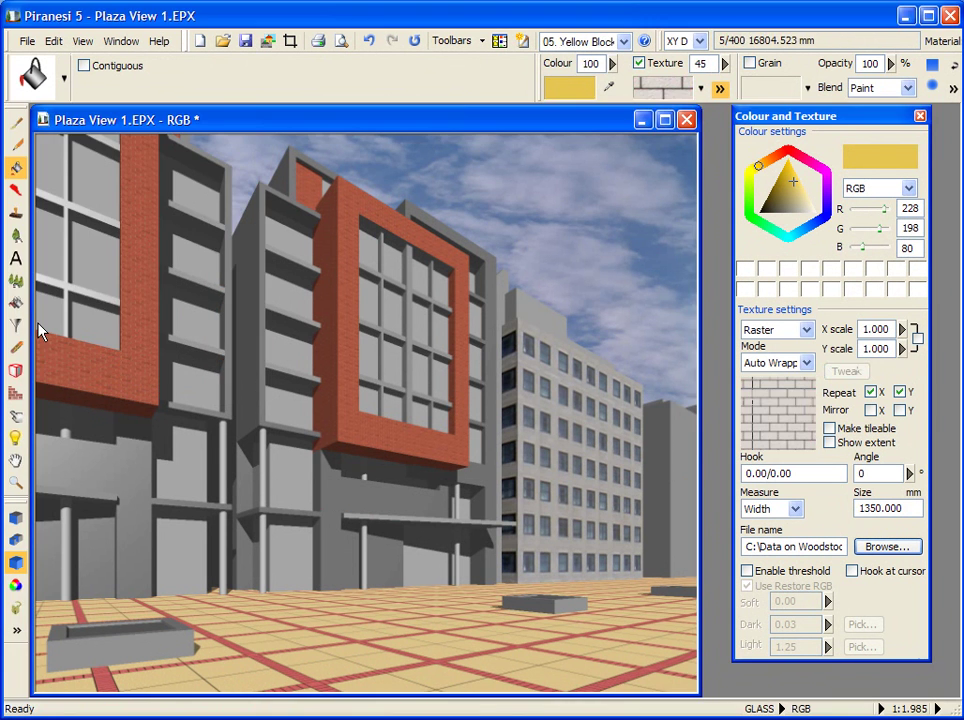
{"action": "left_click", "coordinate": [325, 469]}
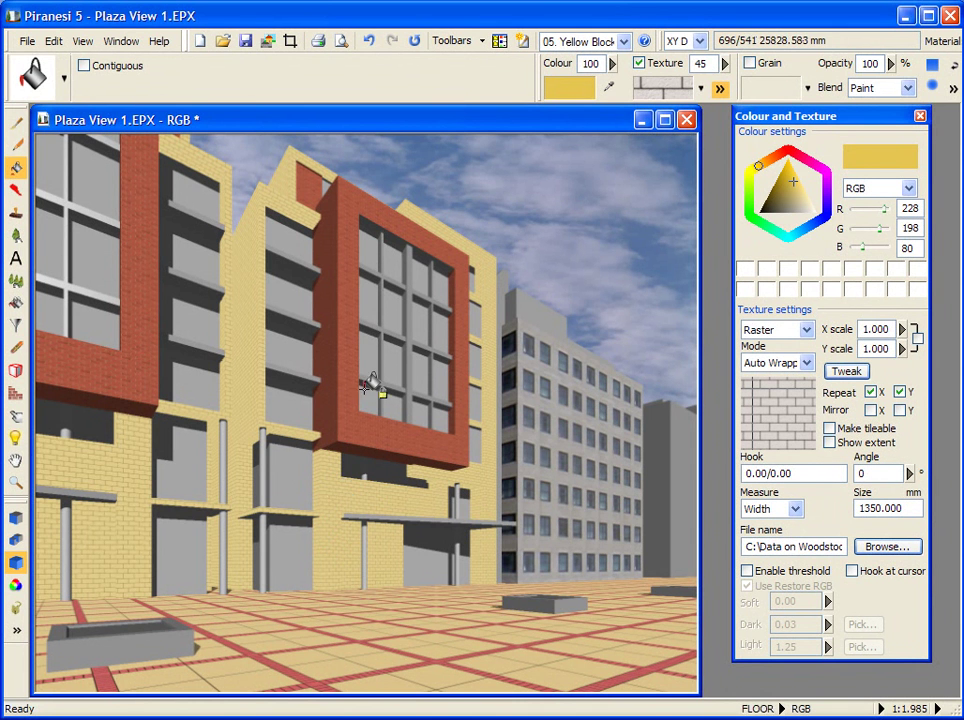
- Undo and redo the yellow block fill to compare the cladding before and after
{"action": "left_click", "coordinate": [368, 41]}
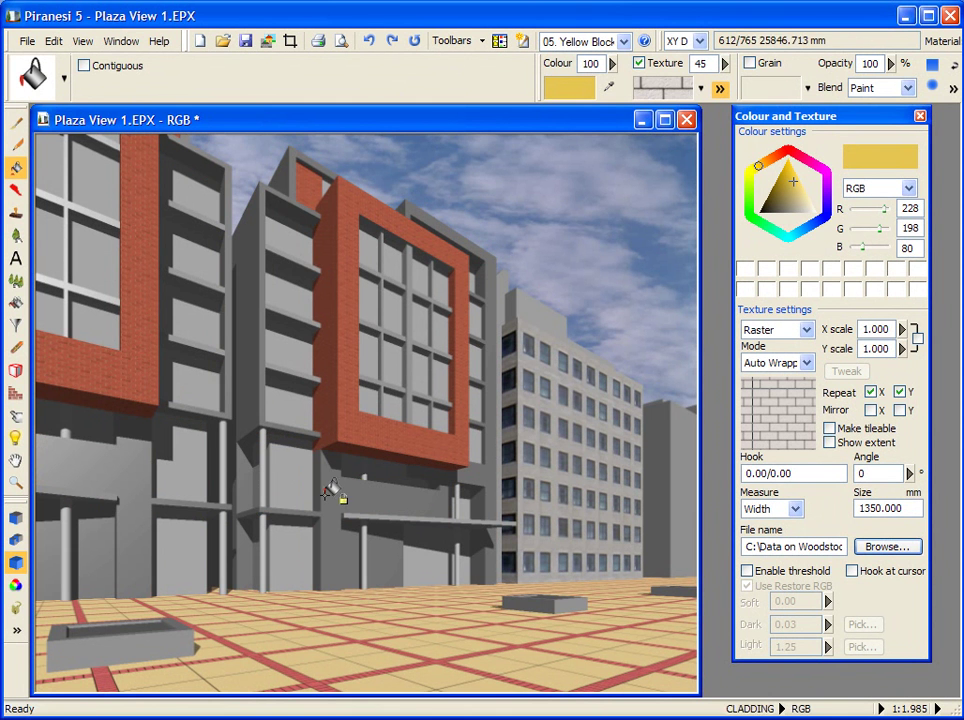
{"action": "left_click", "coordinate": [391, 41]}
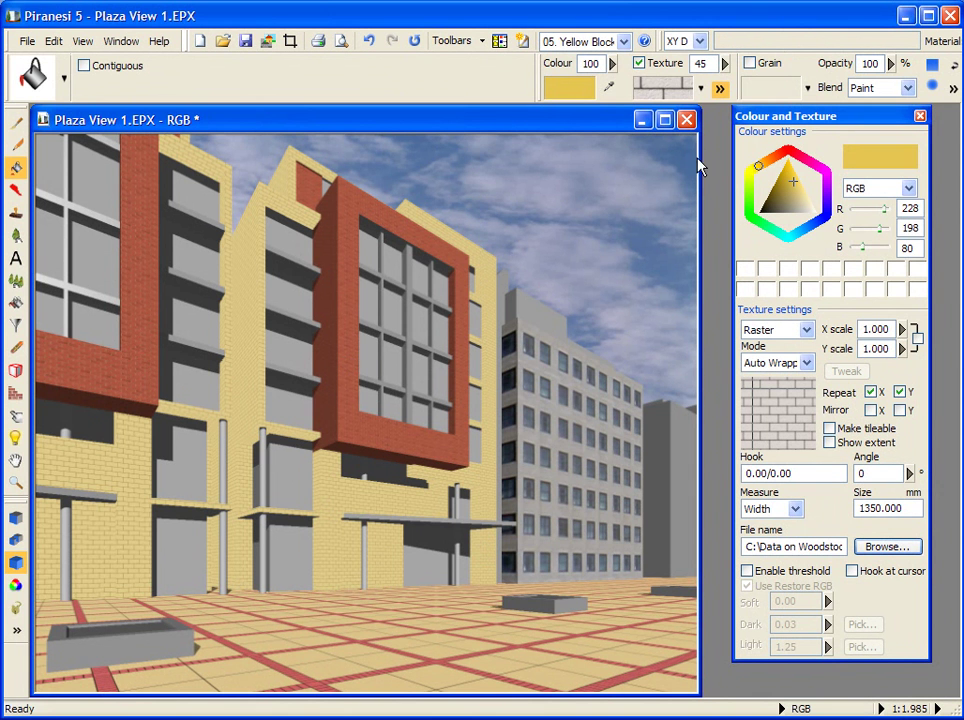
- Set the blend mode to Overlay and reapply the last yellow block fill with it
{"action": "left_click", "coordinate": [907, 88]}
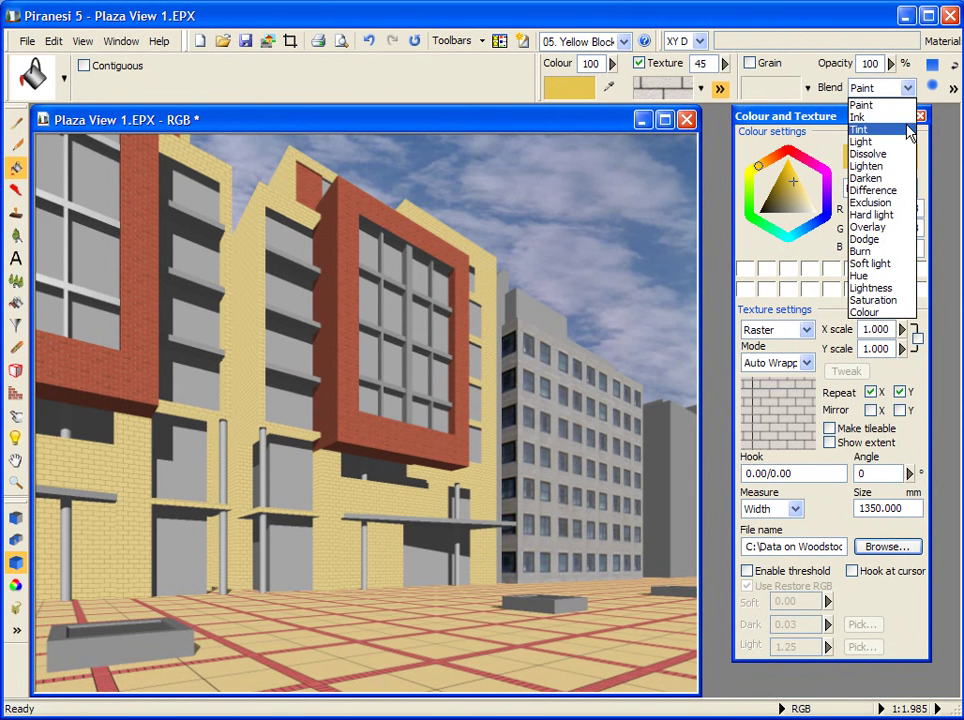
{"action": "left_click", "coordinate": [900, 227]}
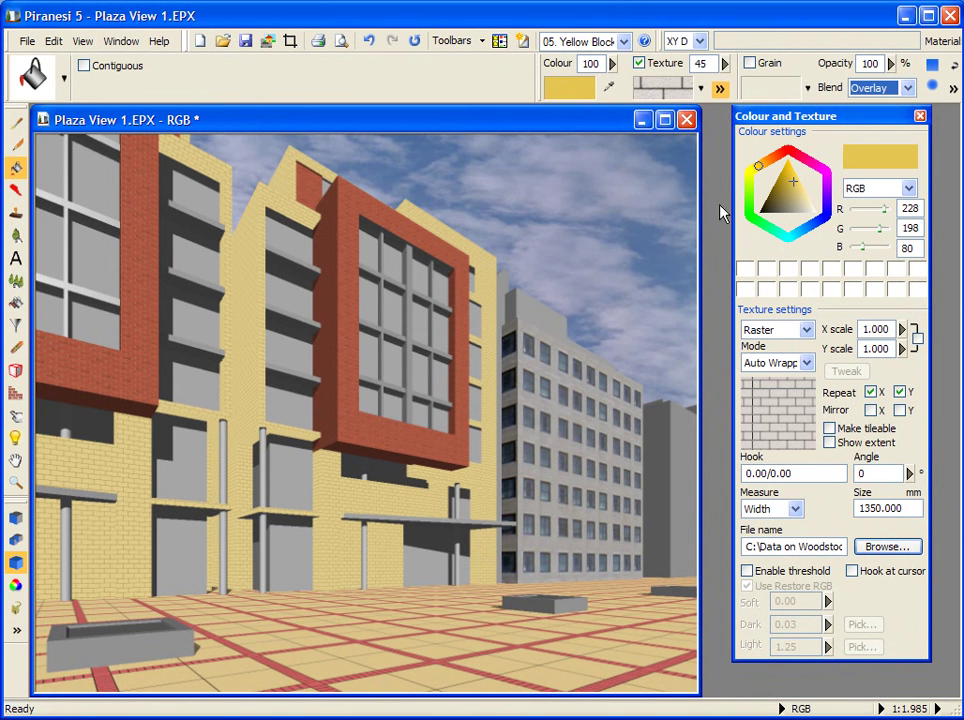
{"action": "left_click", "coordinate": [415, 44]}
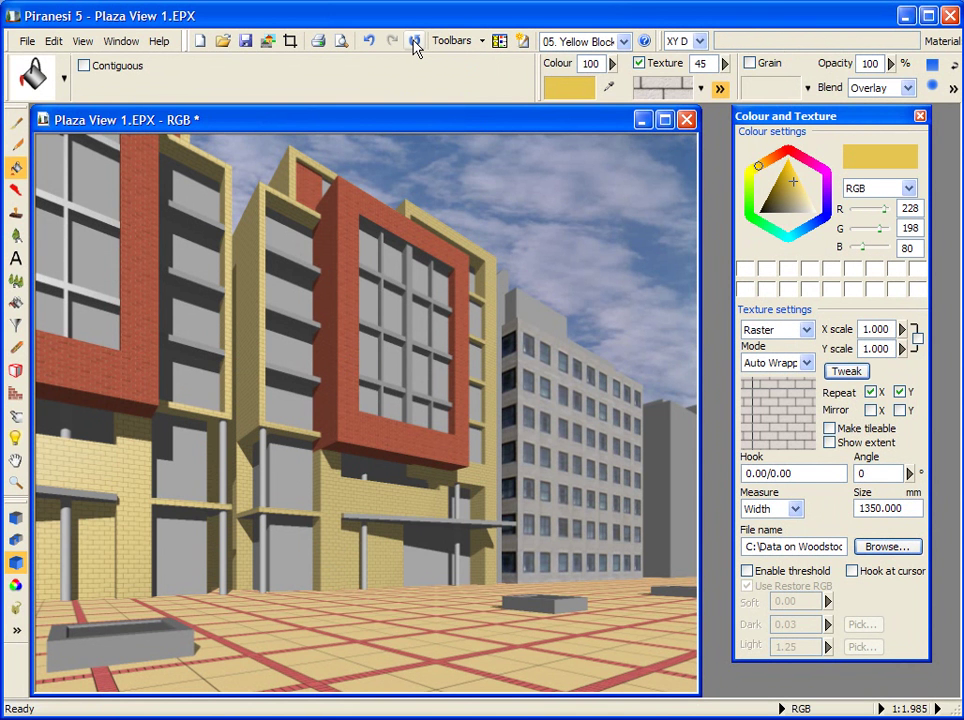